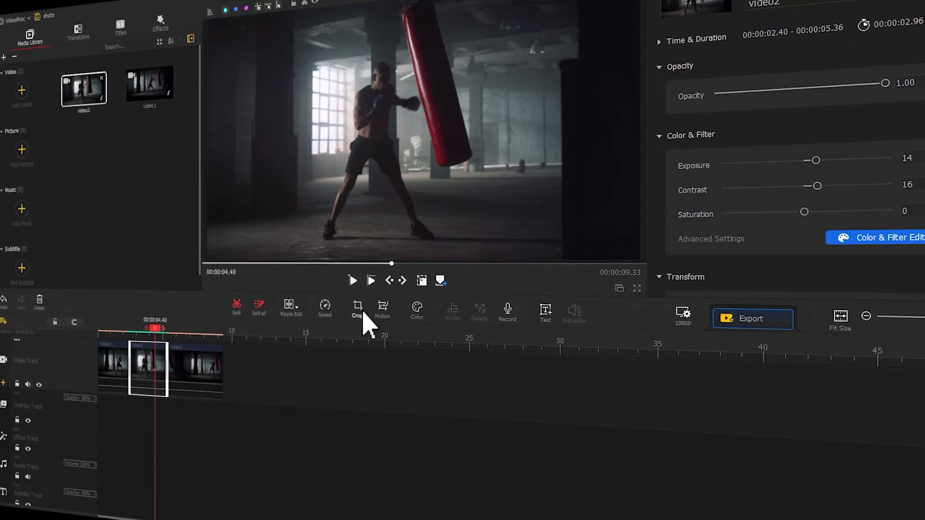
Preview the 16:9 option in the clip's Crop settings
left_click(364, 312)
left_click_drag(281, 114, 385, 75)
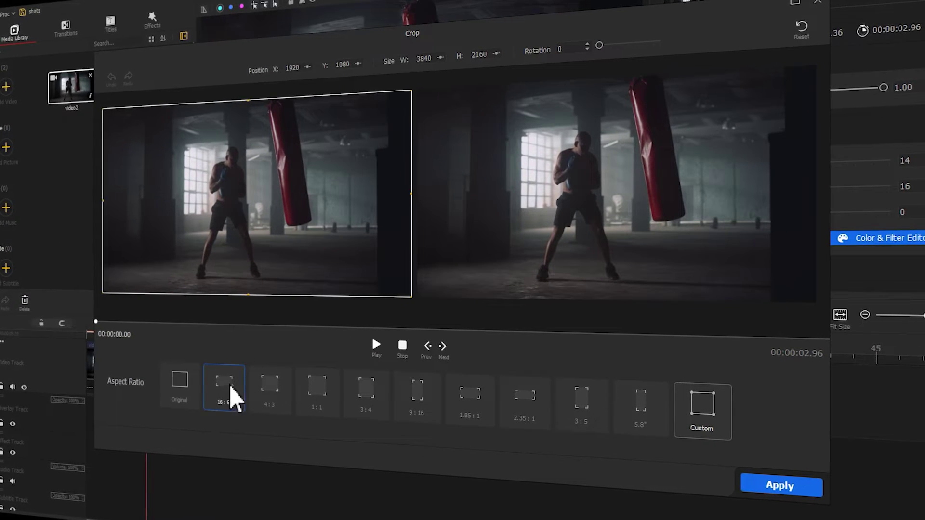
left_click(230, 387)
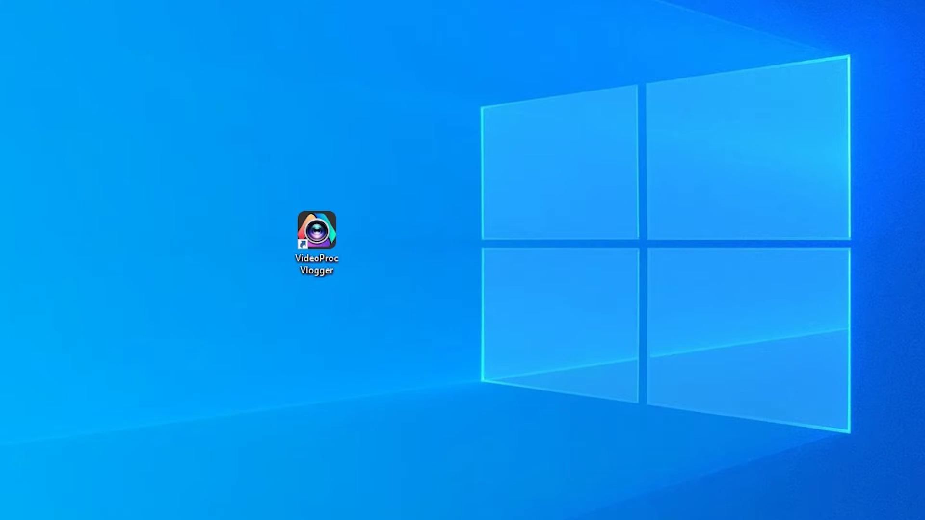
Launch VideoProc Vlogger from the desktop shortcut and create a new project named 'shots'
left_click(334, 231)
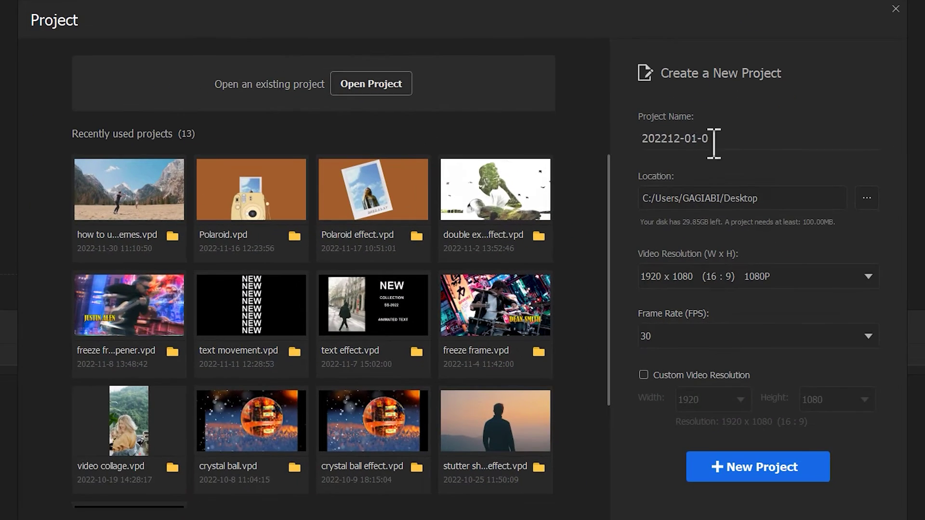
left_click(722, 143)
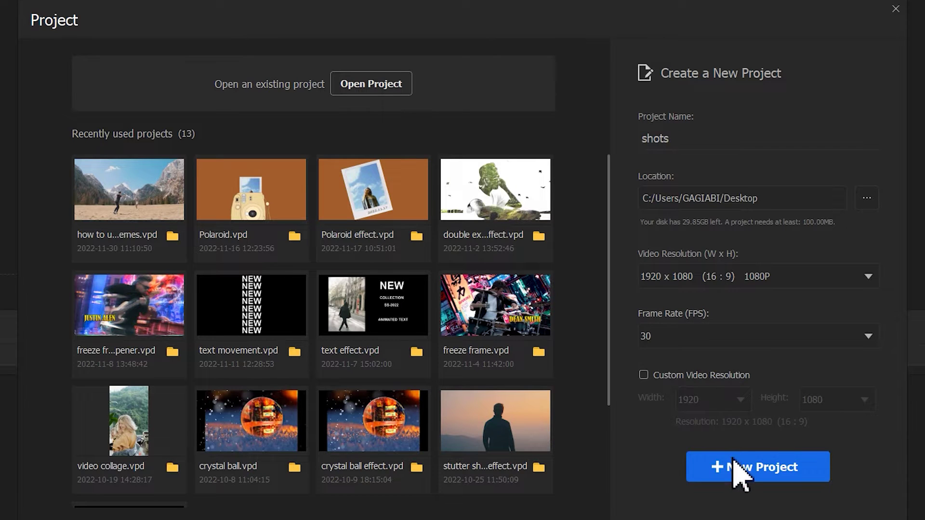
left_click(740, 475)
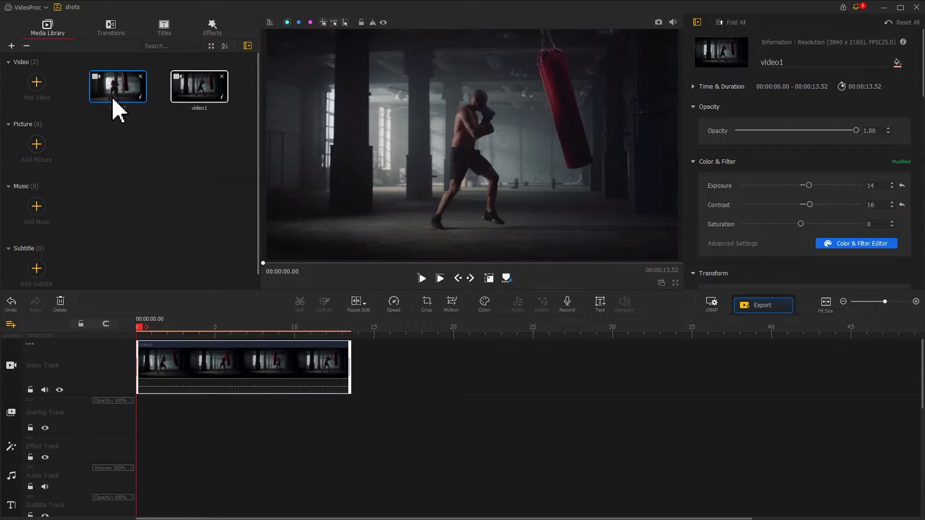
Split video1 at 00:00:02.40 and move video2 between the two video1 parts
left_click_drag(114, 100, 345, 363)
left_click(293, 374)
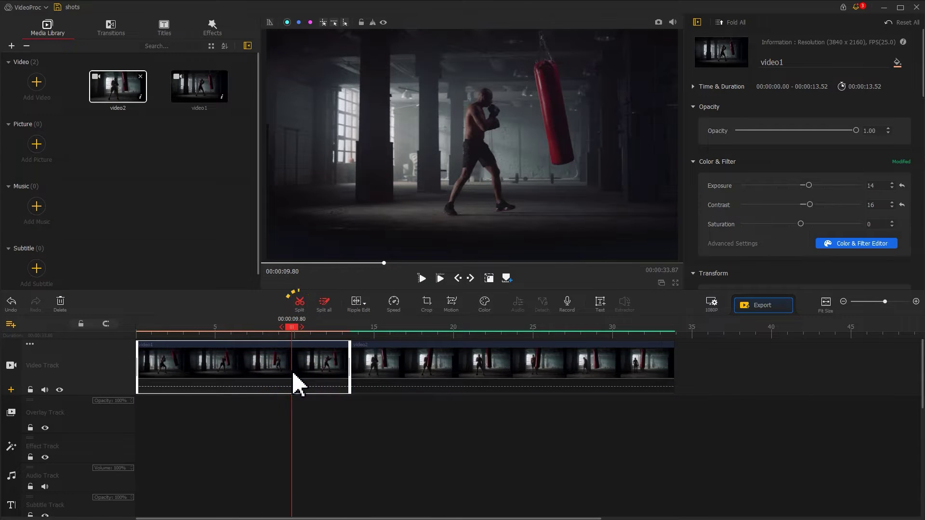
left_click_drag(295, 332, 178, 333)
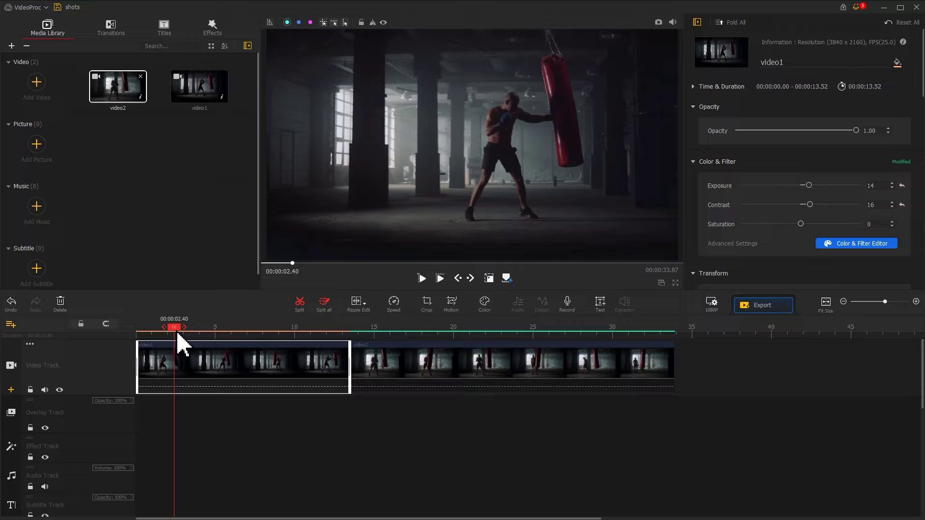
left_click_drag(406, 372, 181, 366)
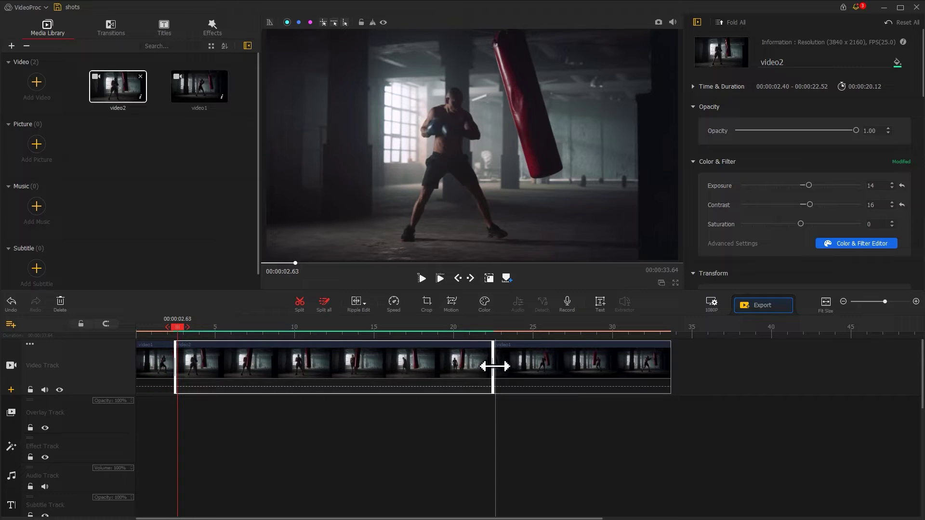
Trim video2 to 2.96 seconds and the second video1 part to 3.96 seconds
left_click_drag(492, 367, 221, 372)
left_click(278, 330)
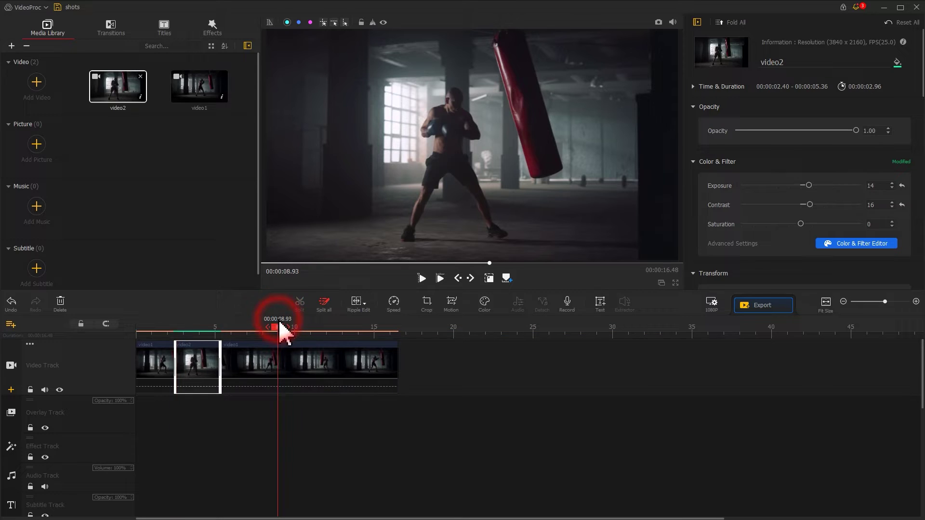
left_click_drag(394, 365, 281, 366)
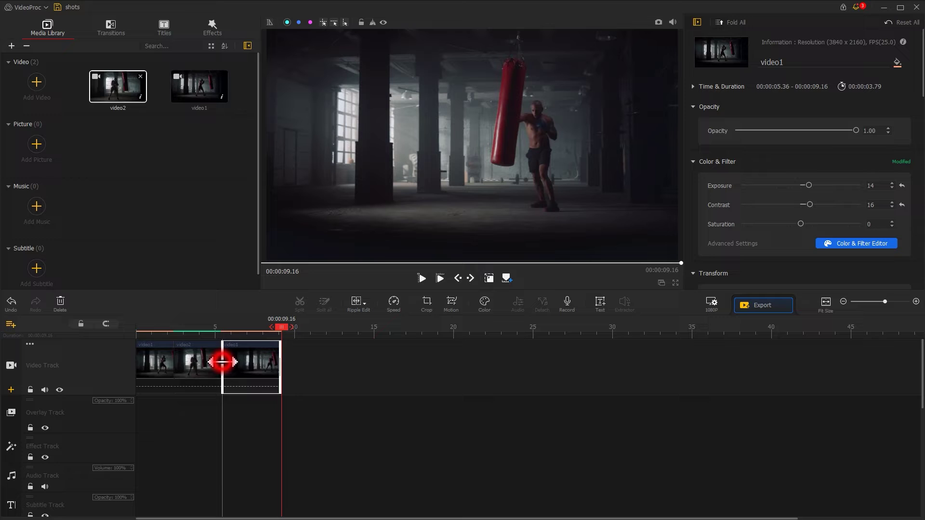
left_click_drag(219, 362, 219, 363)
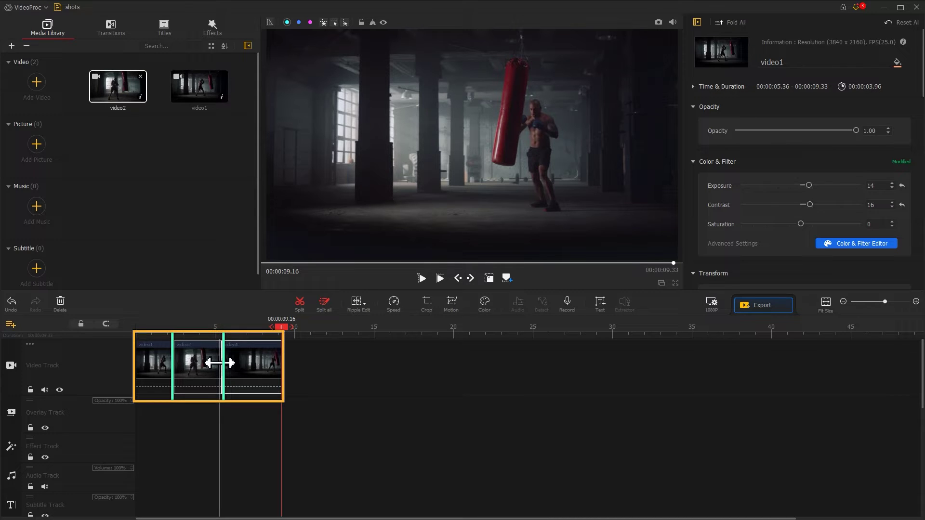
Crop video2 to a tighter 16:9 frame of about 2634×1481 centred on the boxer
left_click(219, 363)
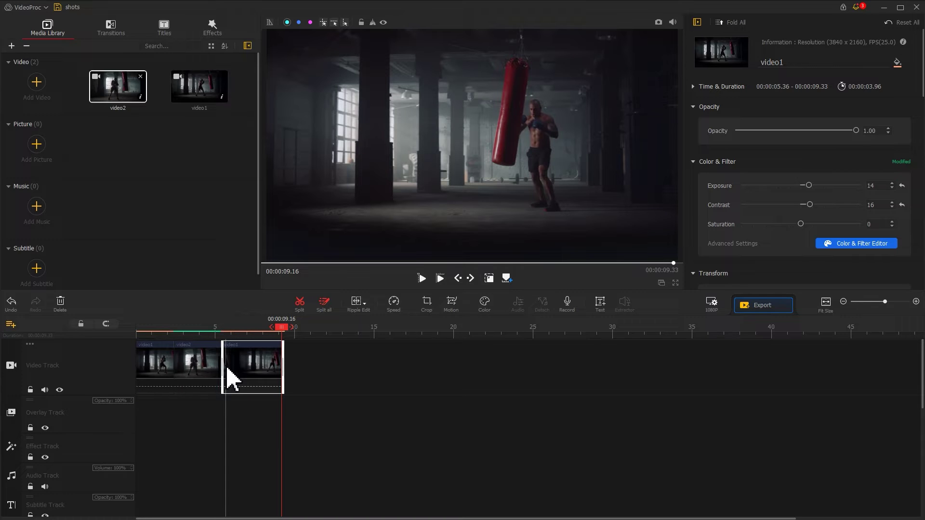
left_click(207, 378)
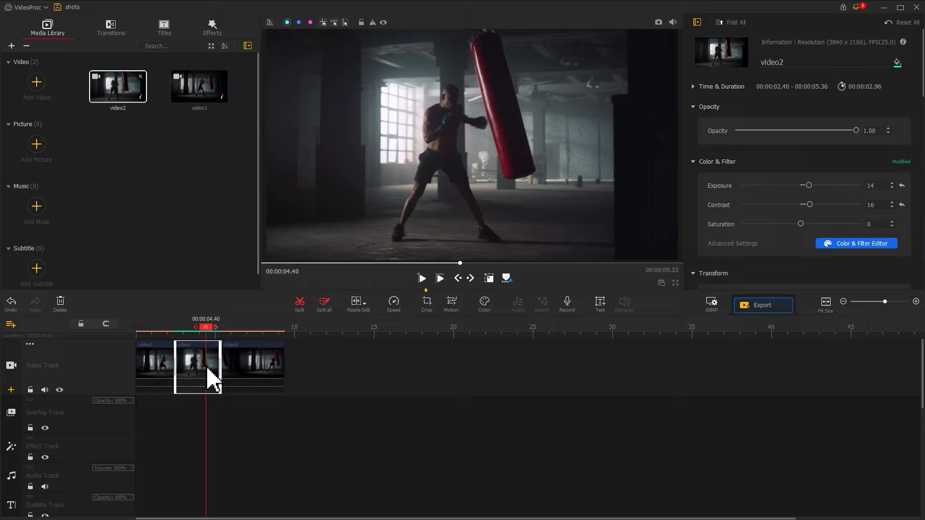
left_click(427, 304)
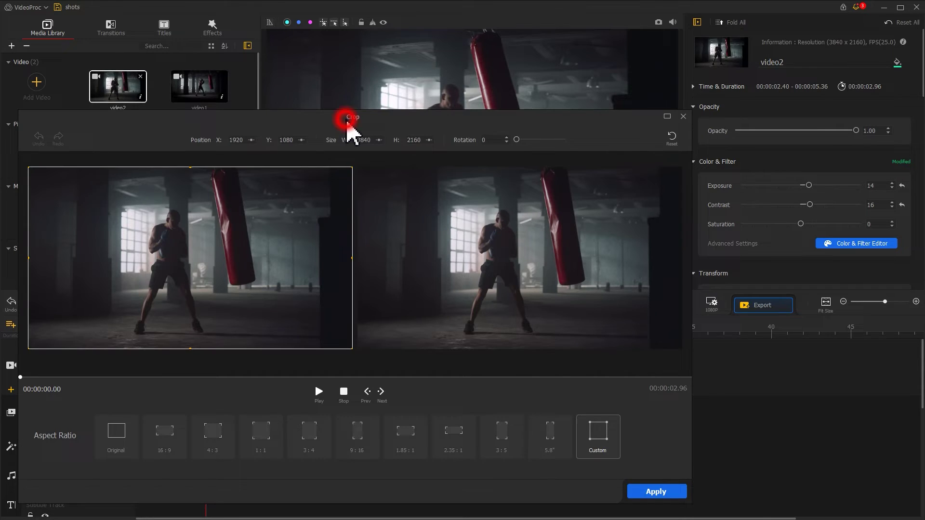
left_click_drag(347, 117, 476, 70)
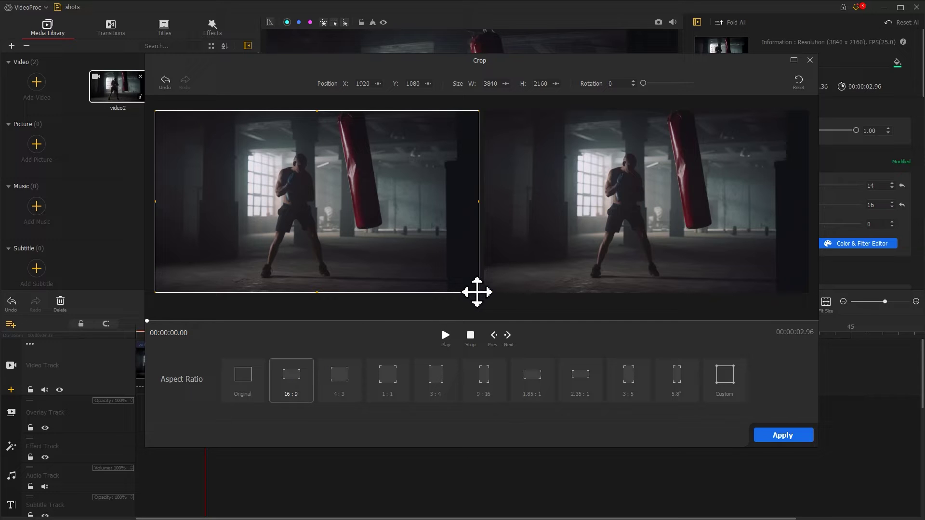
left_click_drag(478, 292, 378, 236)
left_click_drag(296, 186, 316, 202)
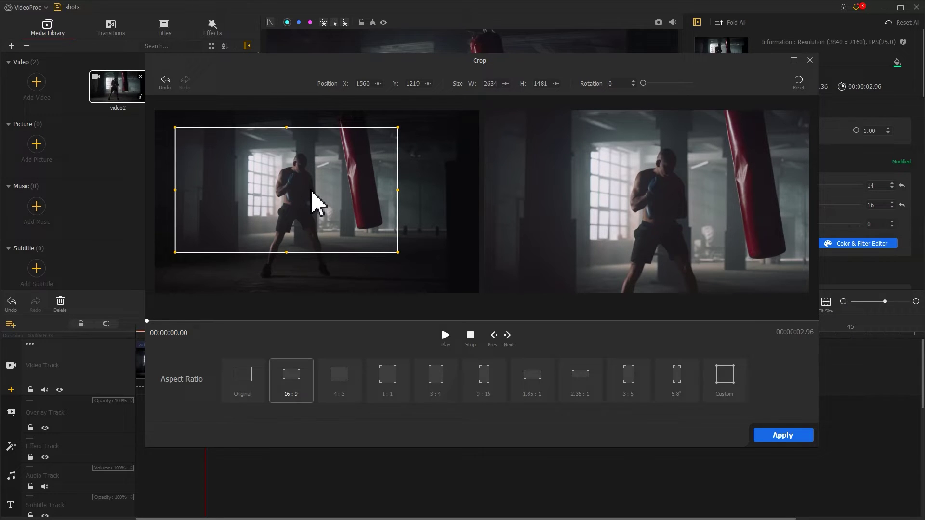
left_click(776, 436)
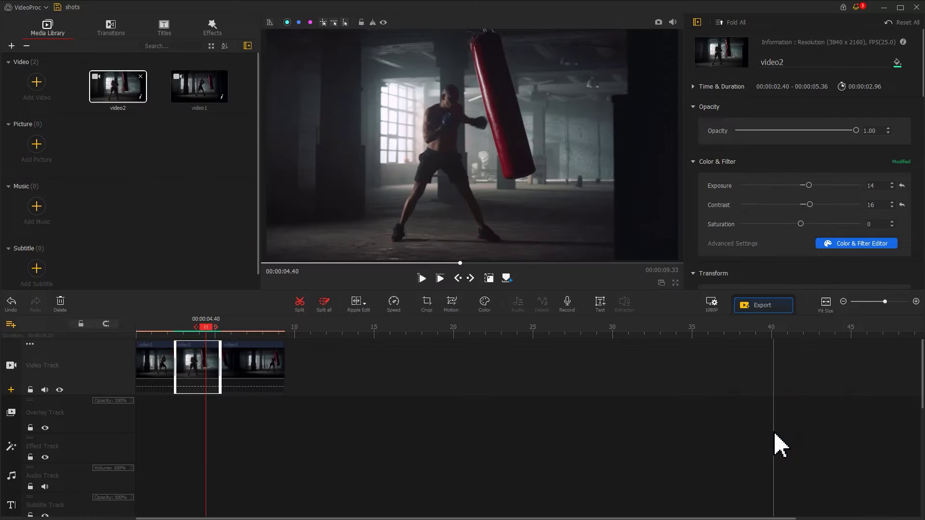
Jump the playhead back near the start of the timeline
left_click(143, 330)
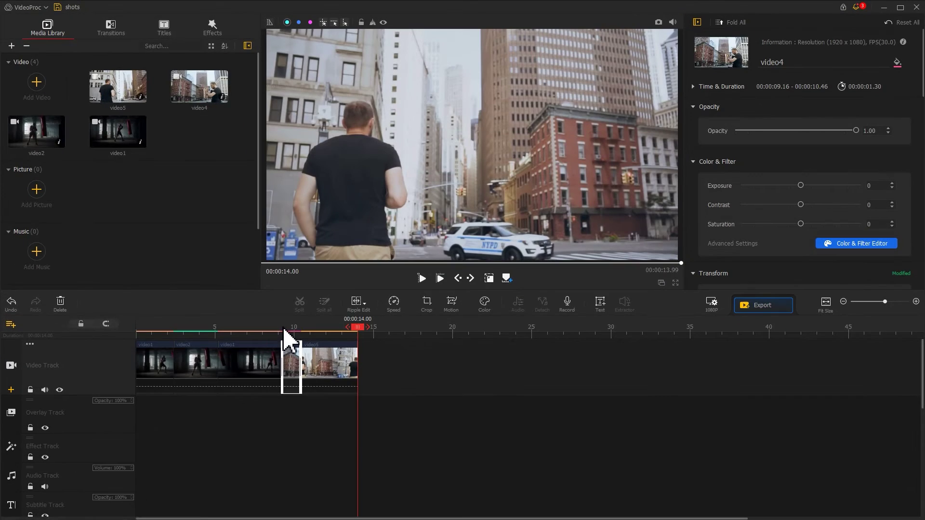
Import video6 and insert it after video4 on the Video Track
left_click(37, 87)
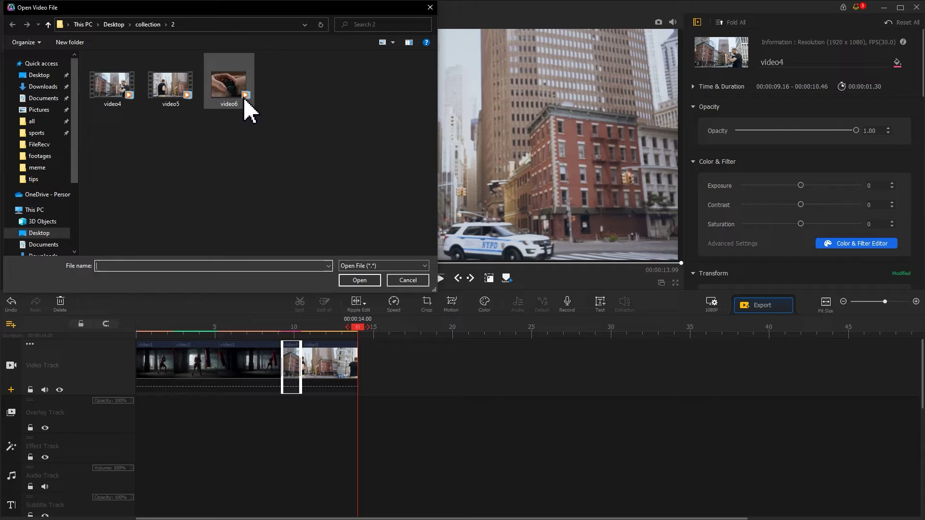
left_click(243, 100)
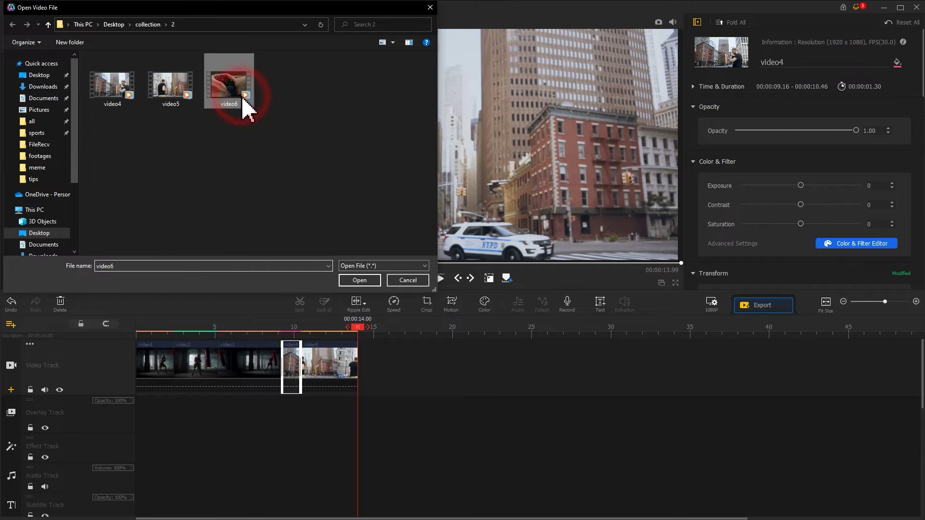
left_click(359, 281)
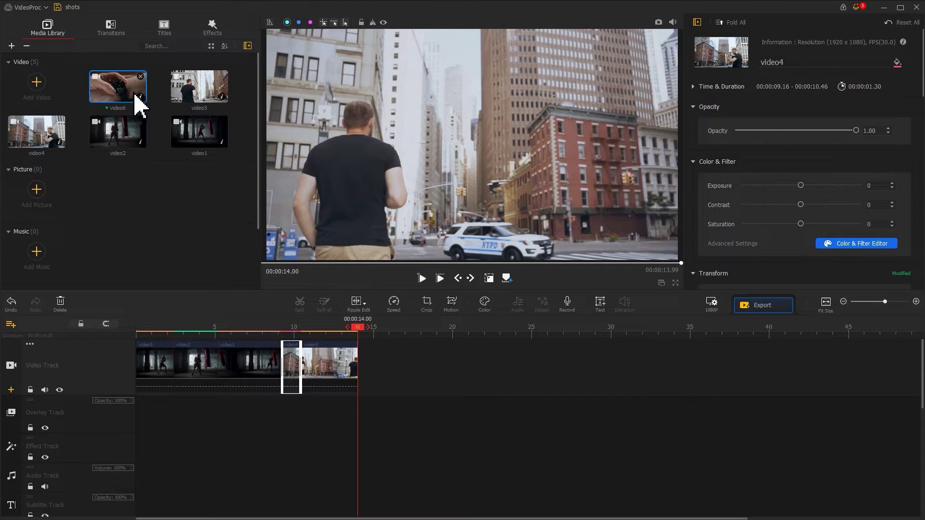
left_click_drag(136, 101, 312, 371)
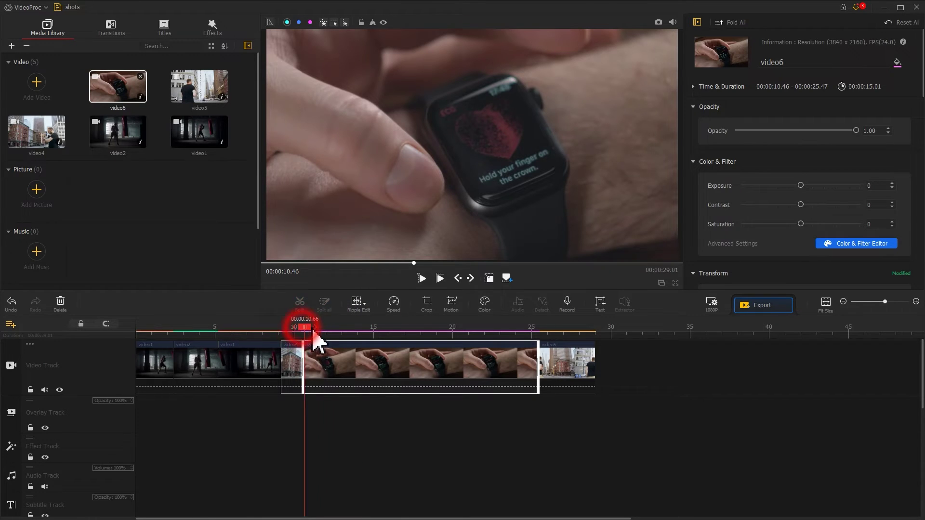
Trim both ends of video6 at the playhead, leaving a 2.33-second watch cutaway
left_click_drag(314, 332, 321, 332)
left_click_drag(304, 364, 322, 366)
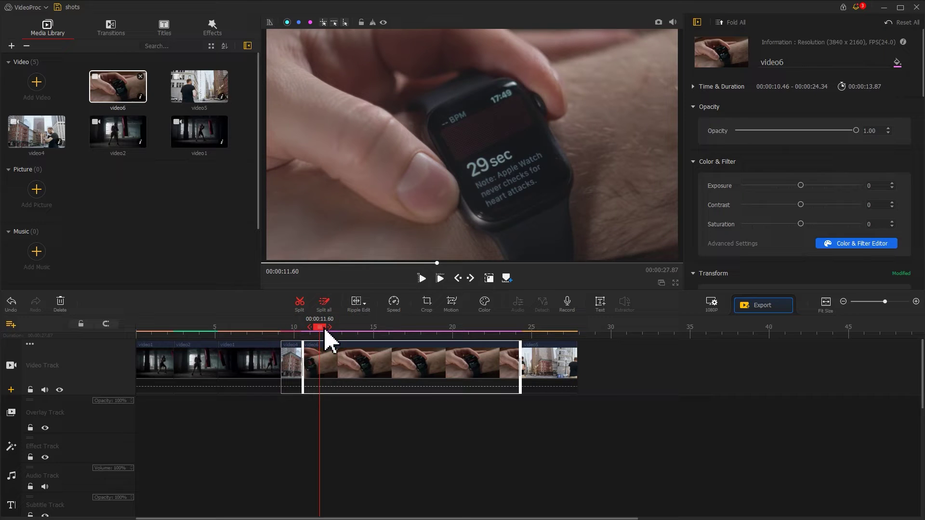
left_click_drag(325, 331, 342, 332)
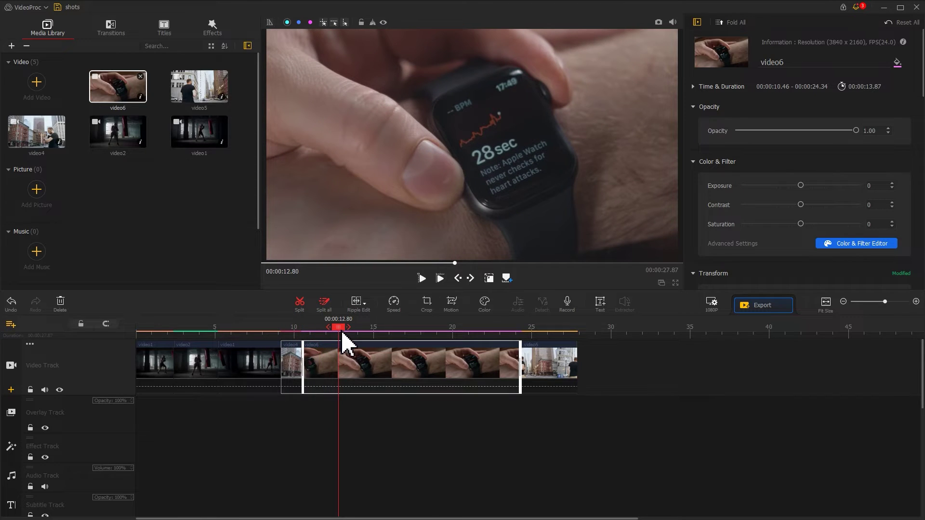
left_click_drag(520, 366, 339, 372)
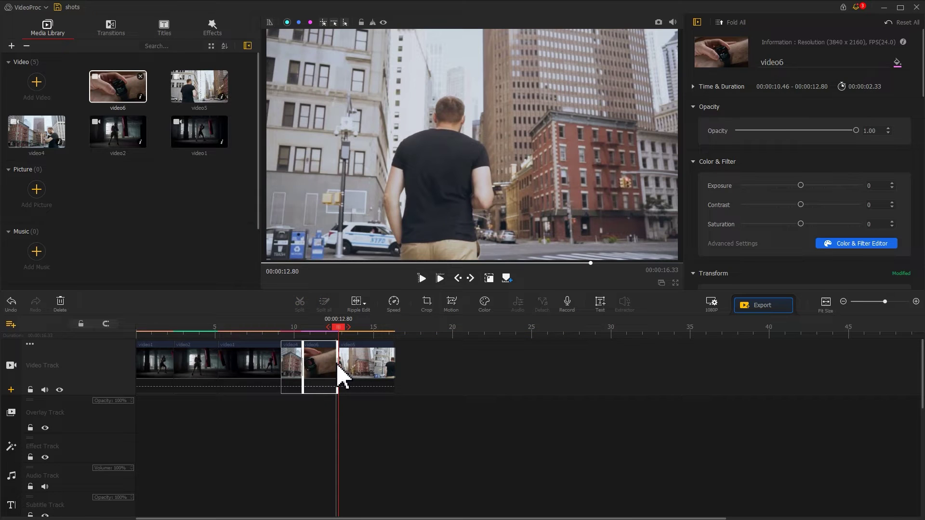
left_click(282, 329)
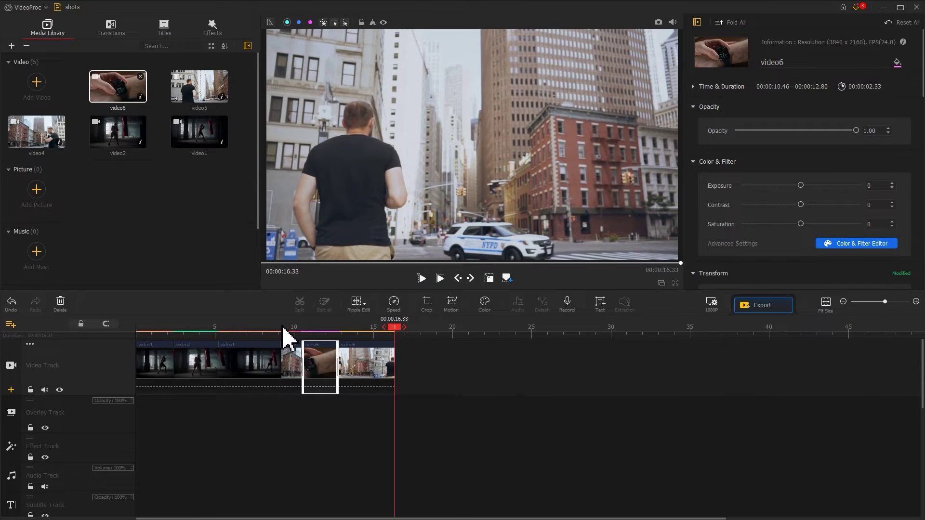
Paste the copied video1 and video2 clips after video5 at the end of the timeline
key("ctrl+v")
left_click(409, 338)
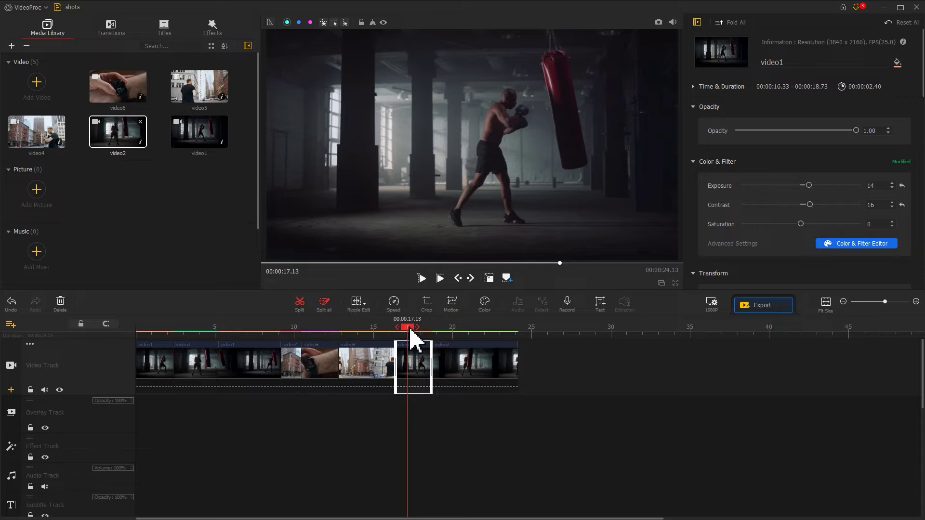
left_click(39, 84)
Import video3, insert it after the closing video1 clip, and trim it to 2.13 seconds
left_click(230, 92)
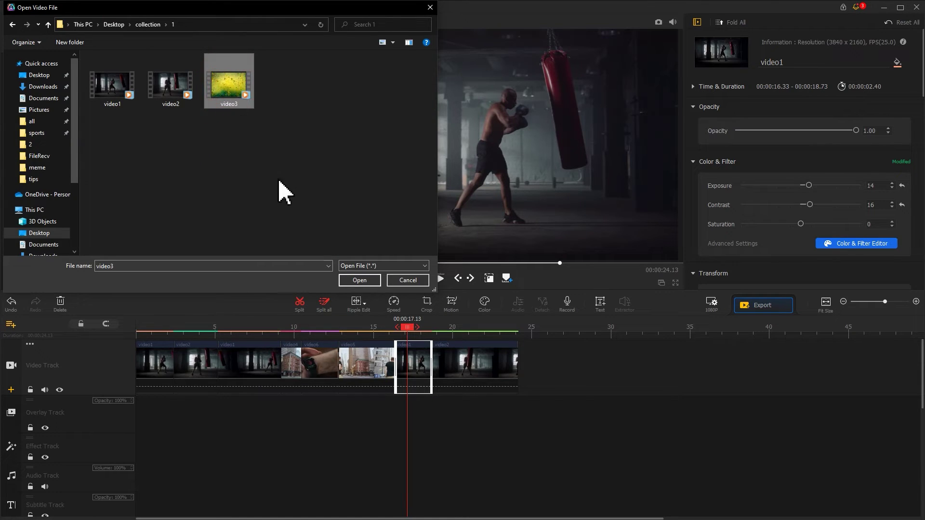
left_click(347, 280)
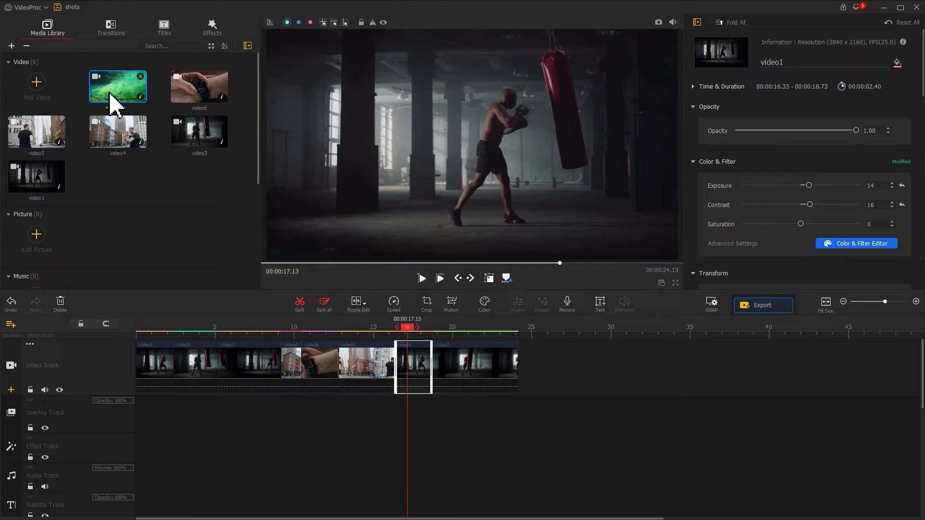
left_click(110, 94)
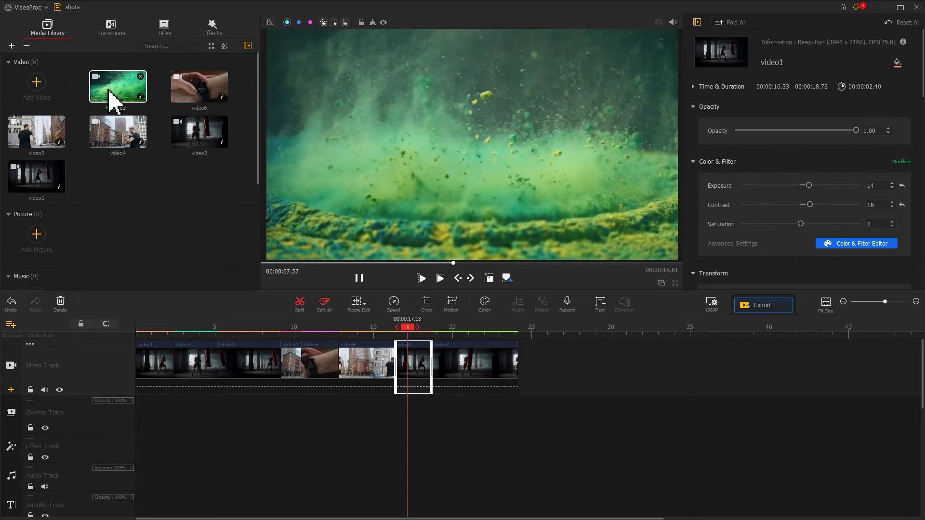
left_click_drag(111, 97, 466, 331)
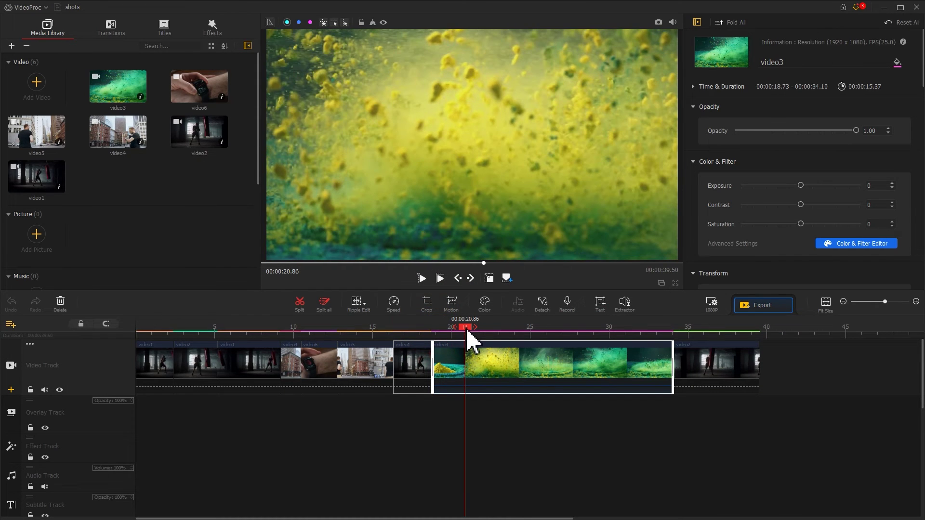
left_click_drag(667, 367, 466, 368)
left_click(450, 369)
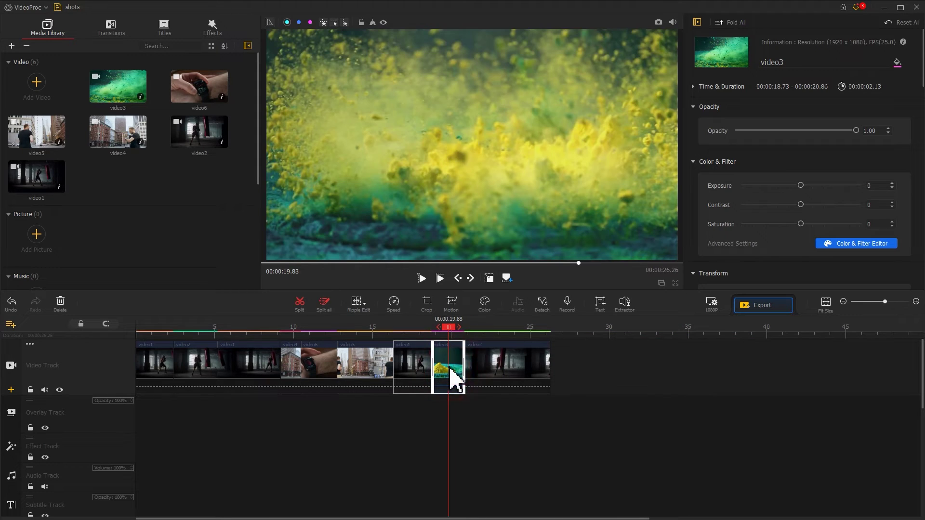
Set the powder clip's custom play speed to 0.70x, extending the timeline to about 27.17 s
scroll(913, 169, "down", 10)
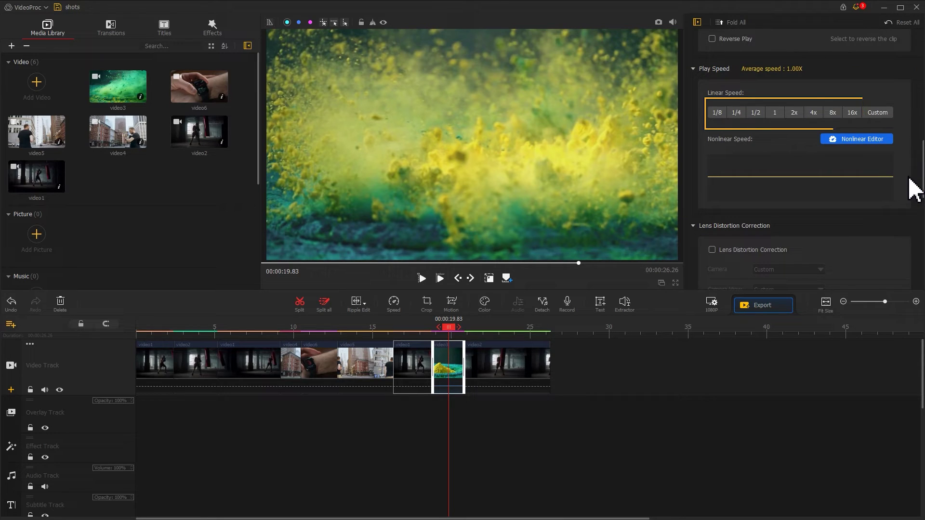
left_click(878, 114)
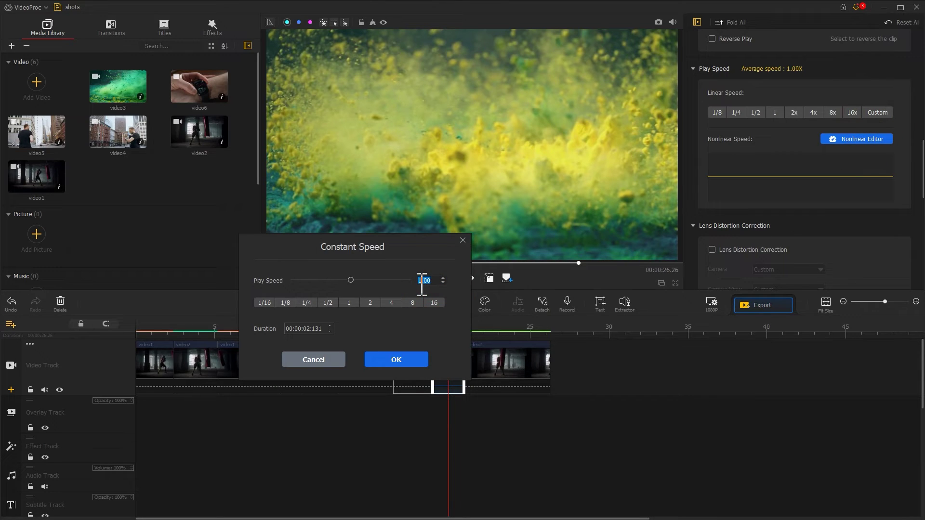
left_click(393, 362)
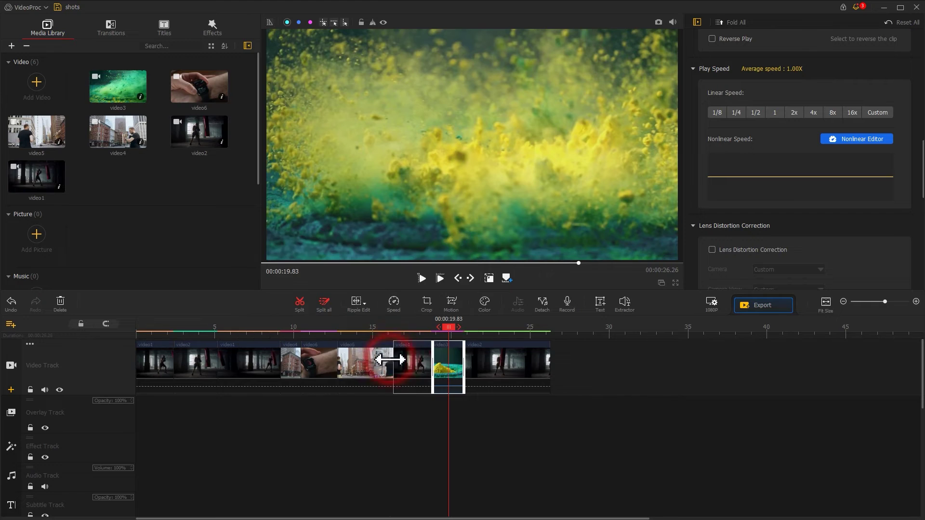
left_click(394, 329)
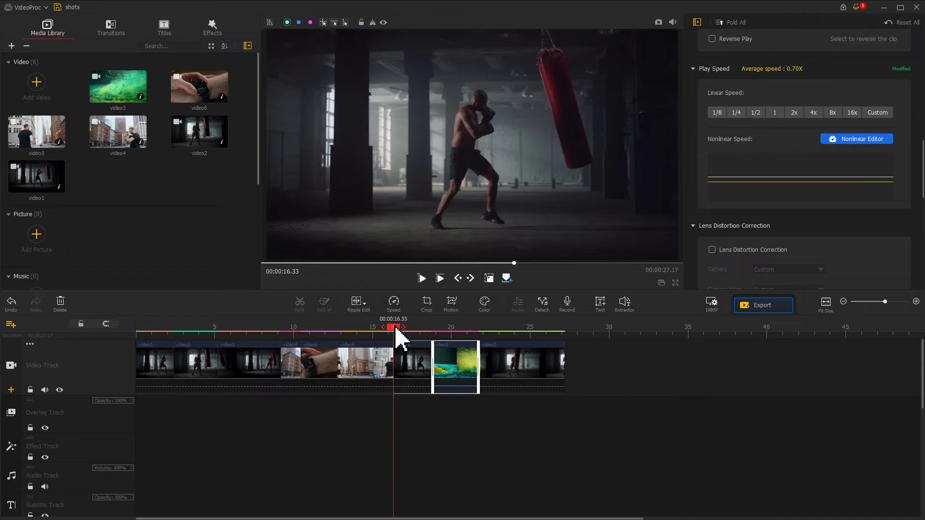
Play back the timeline and replay the cut between the two desert car clips from about 24 s
key("space")
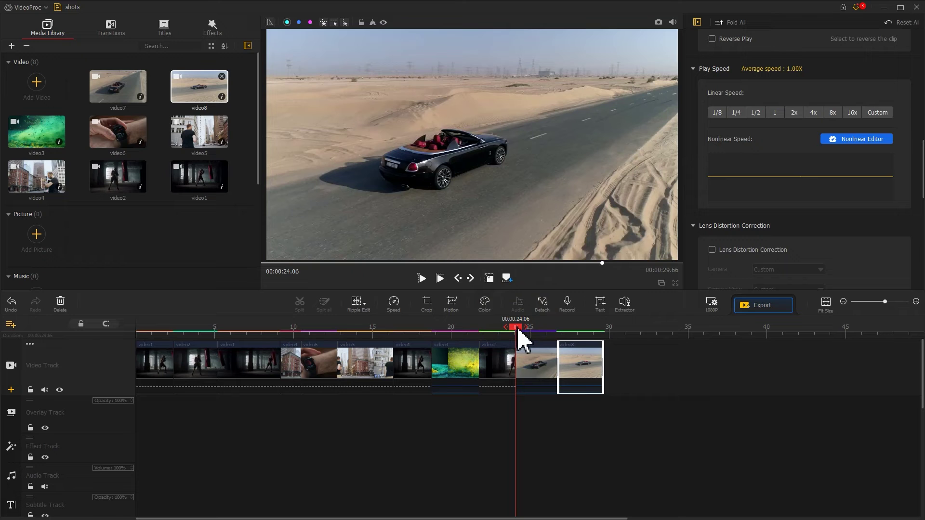
key("space")
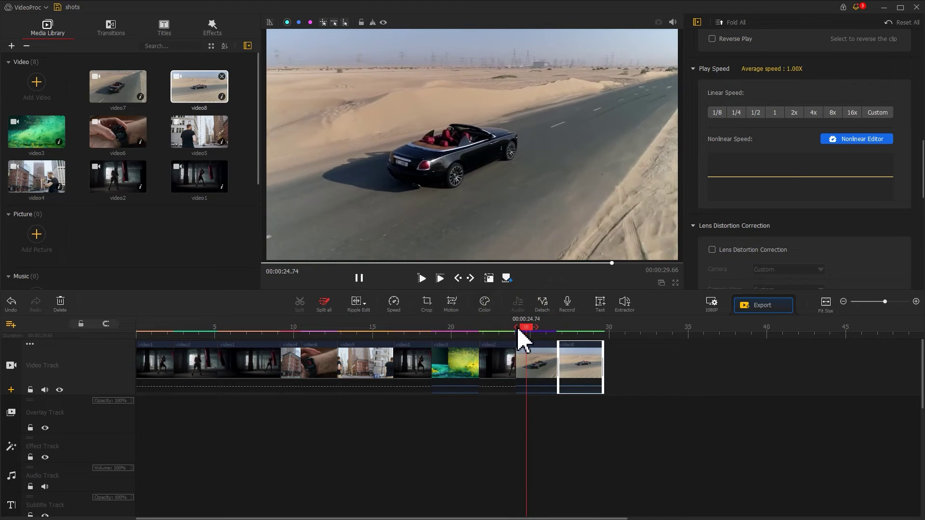
key("space")
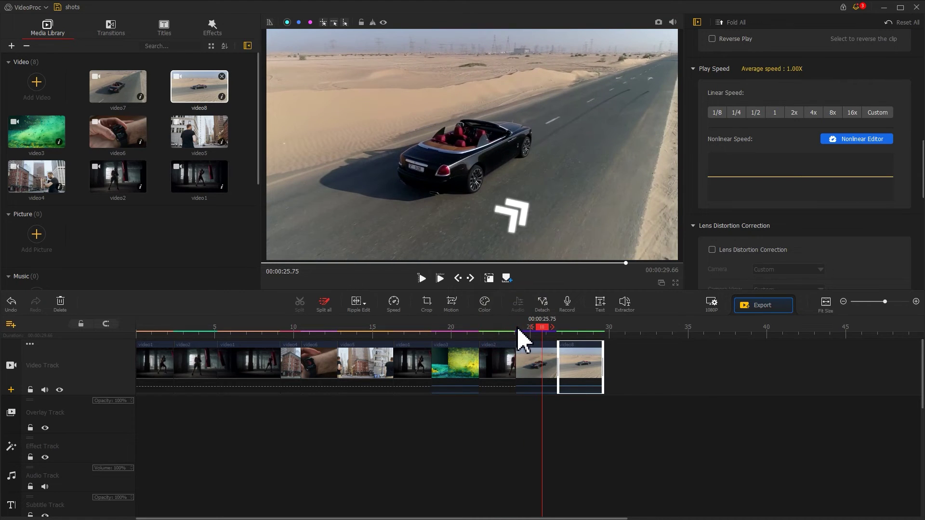
left_click(569, 328)
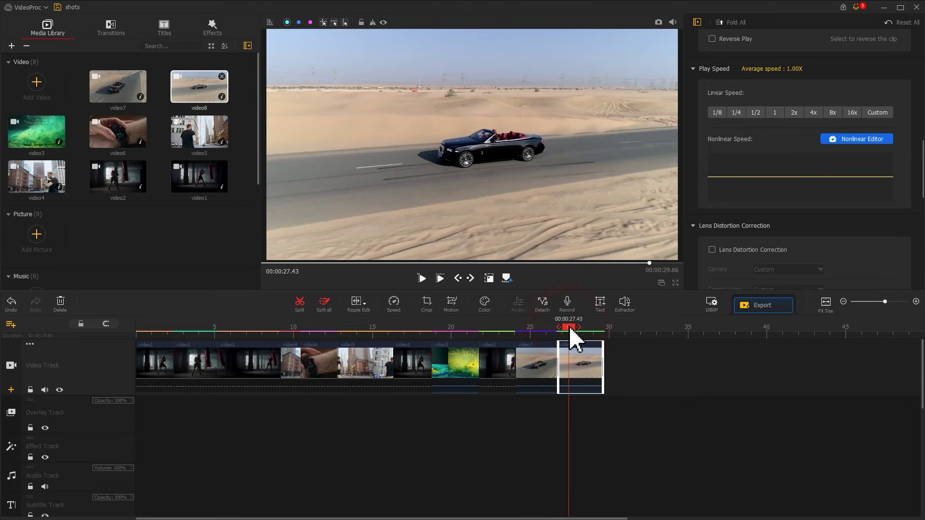
key("space")
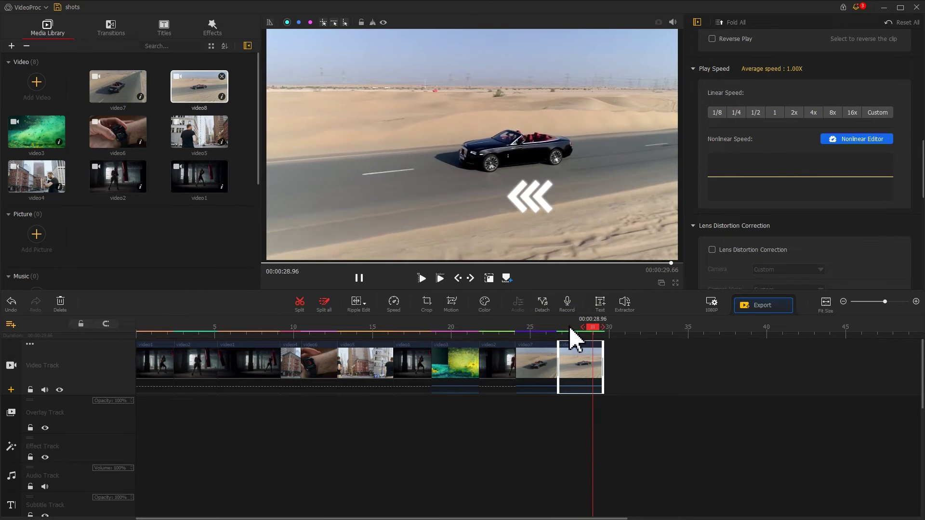
left_click(514, 328)
key("space")
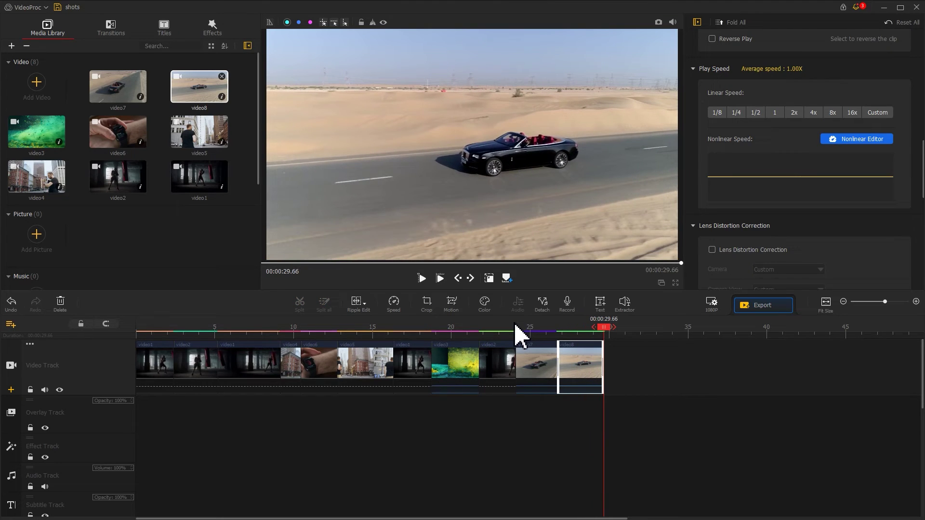
left_click(534, 356)
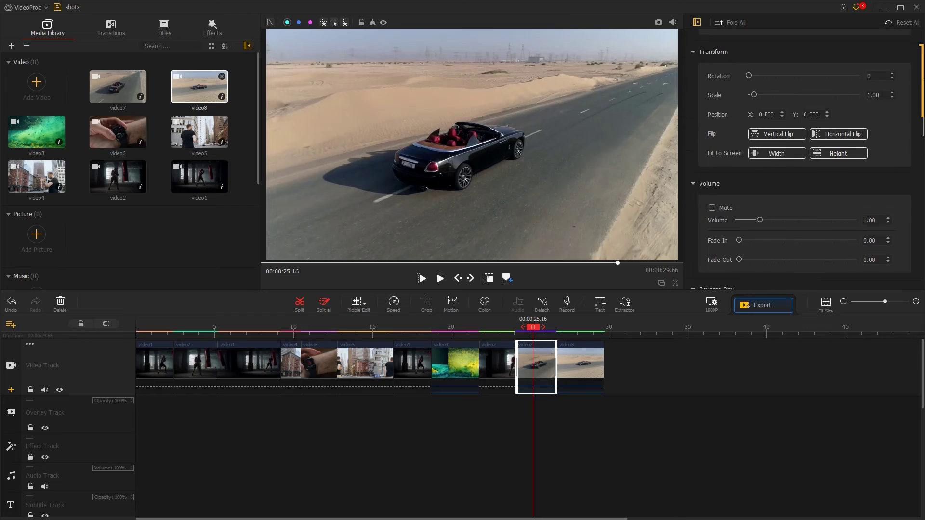
left_click(857, 138)
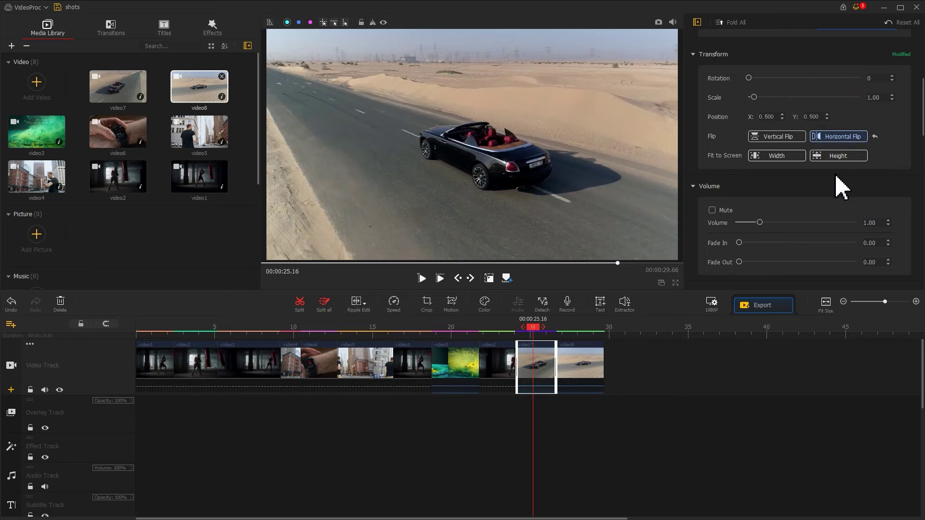
left_click(517, 329)
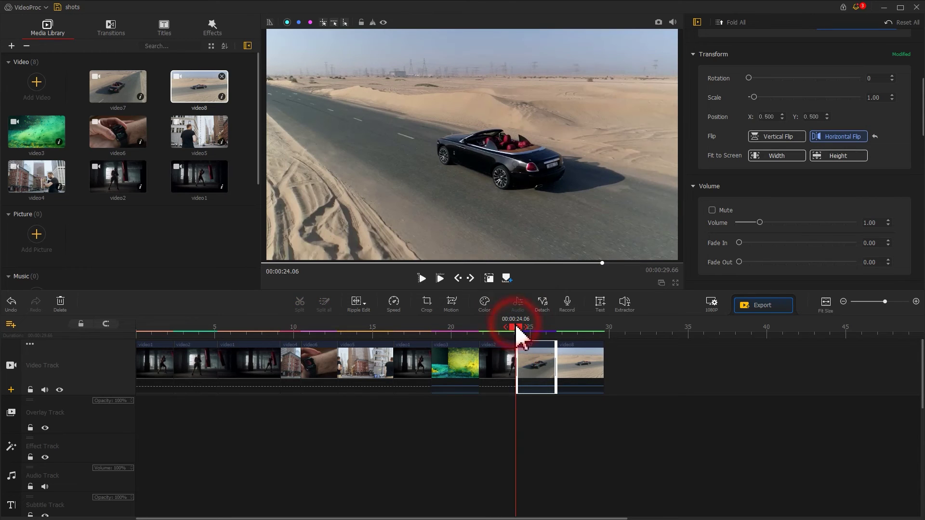
key("space")
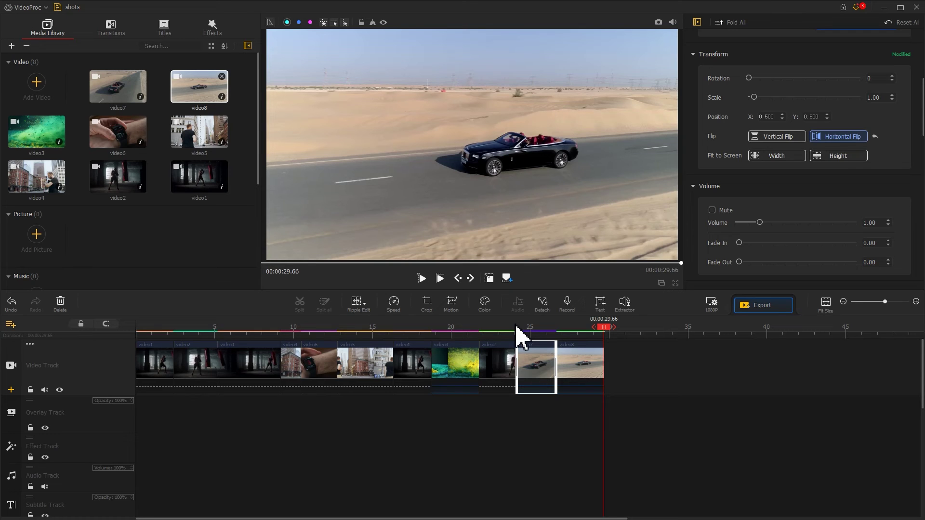
left_click(531, 362)
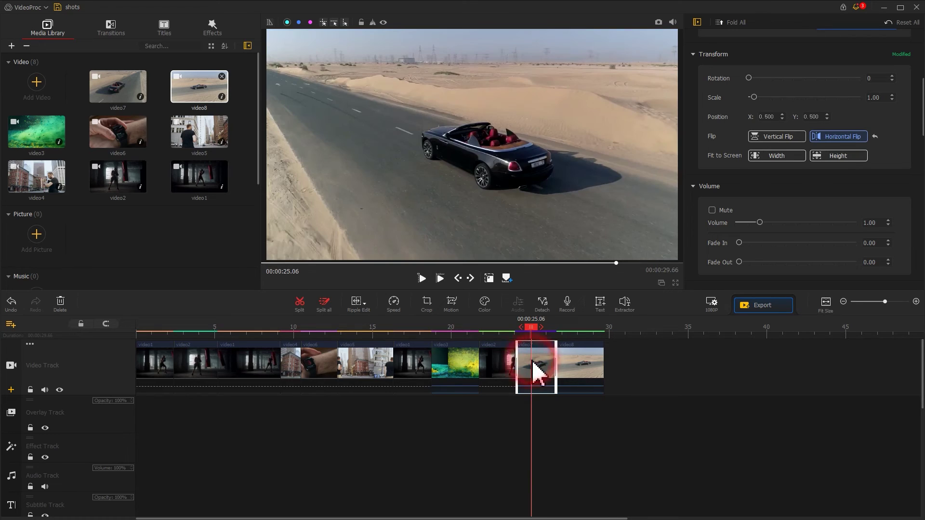
left_click(875, 137)
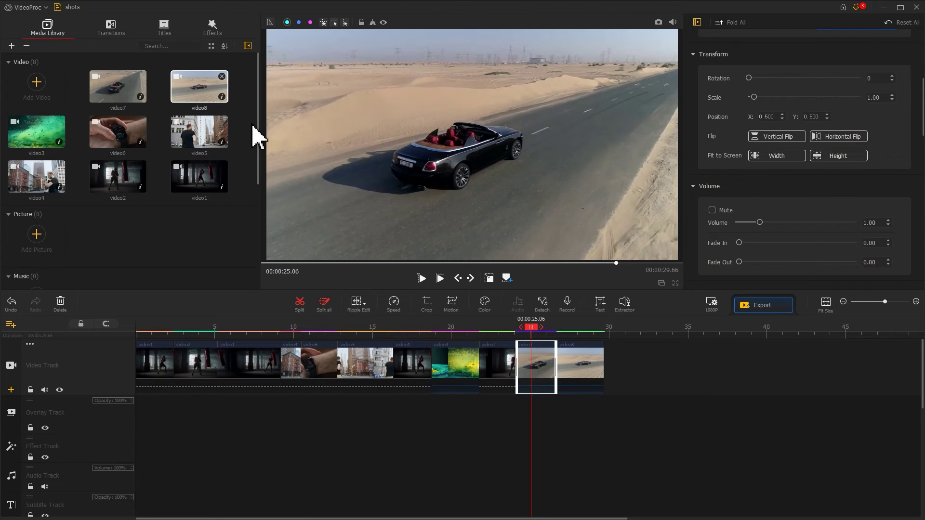
Import the overhead car clip video9 into the media library
left_click(40, 96)
left_click(219, 89)
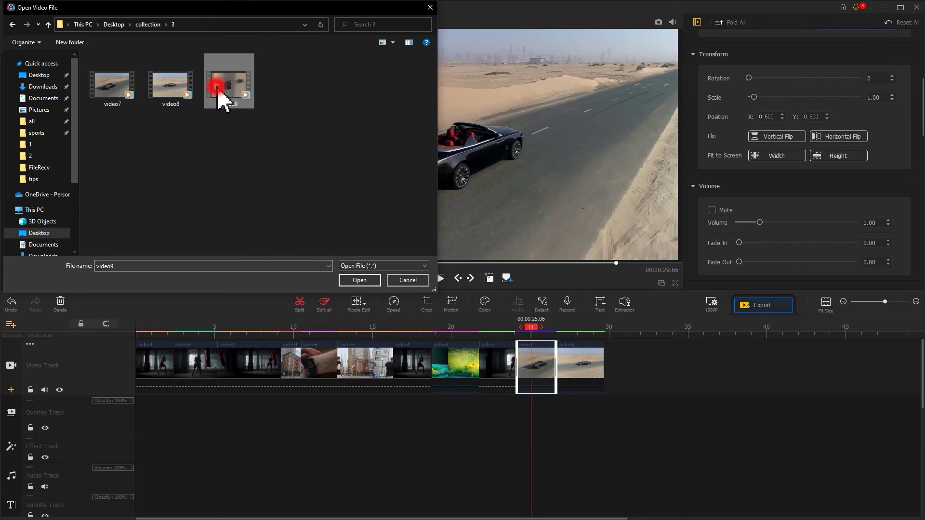
left_click(350, 280)
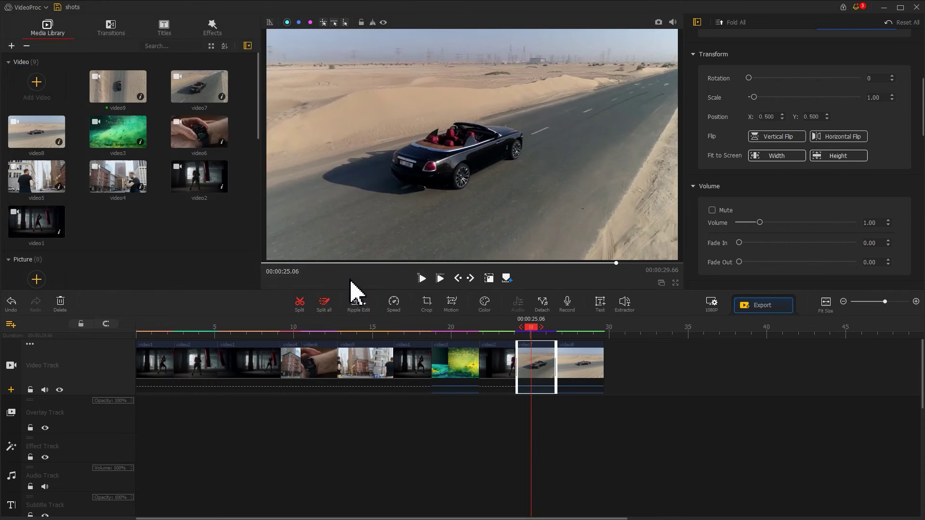
Place video9 between video7 and video8 and trim its end to 00:00:28.70
left_click(119, 103)
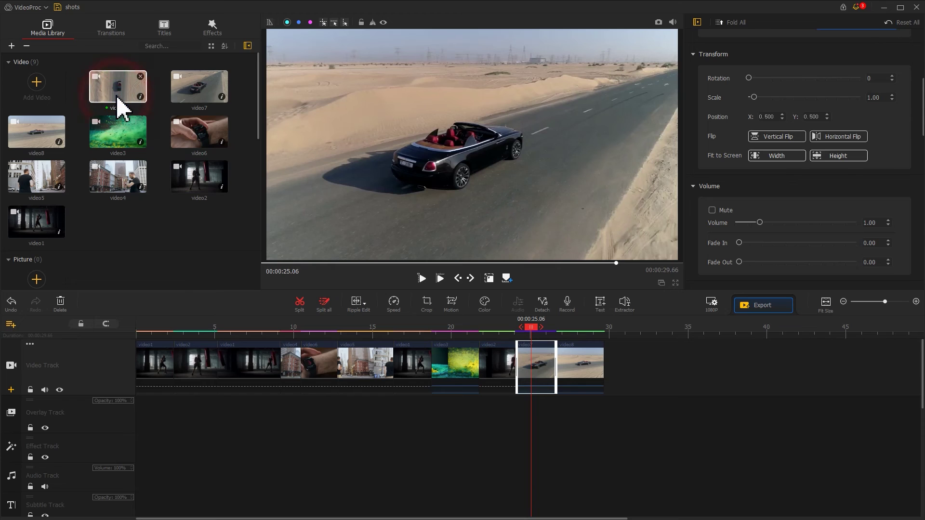
left_click_drag(118, 97, 565, 370)
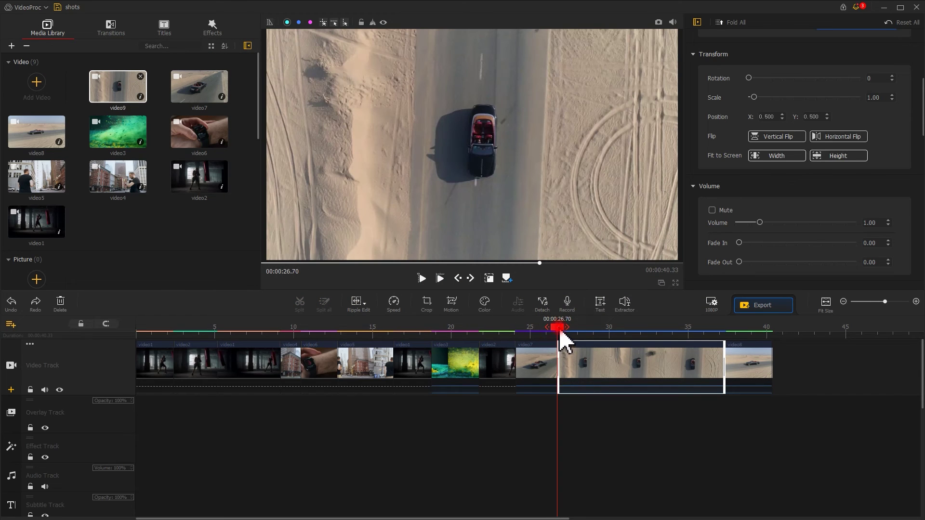
left_click_drag(562, 336, 595, 343)
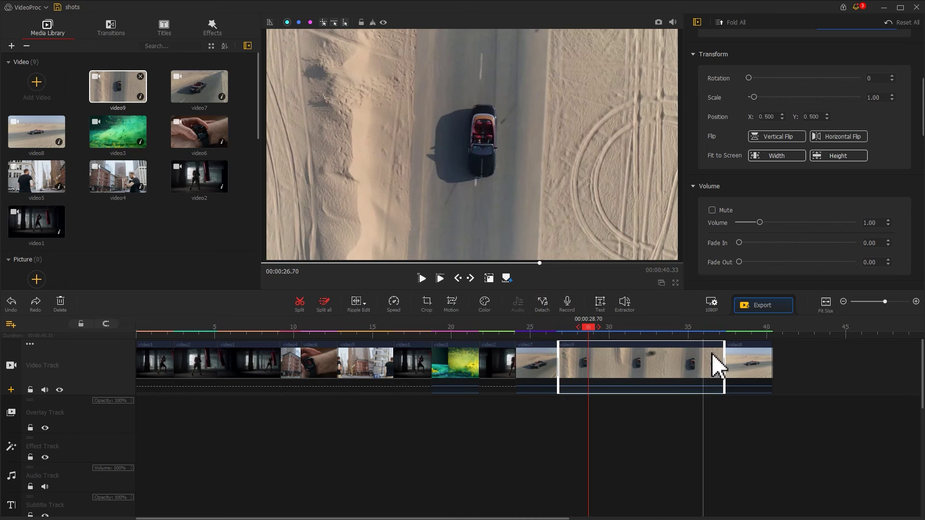
left_click_drag(724, 362, 590, 368)
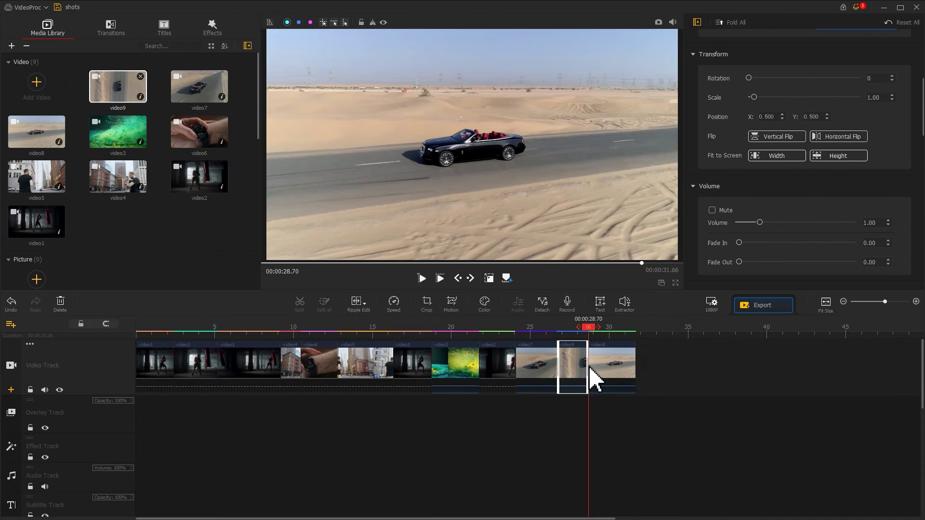
left_click(516, 328)
key("space")
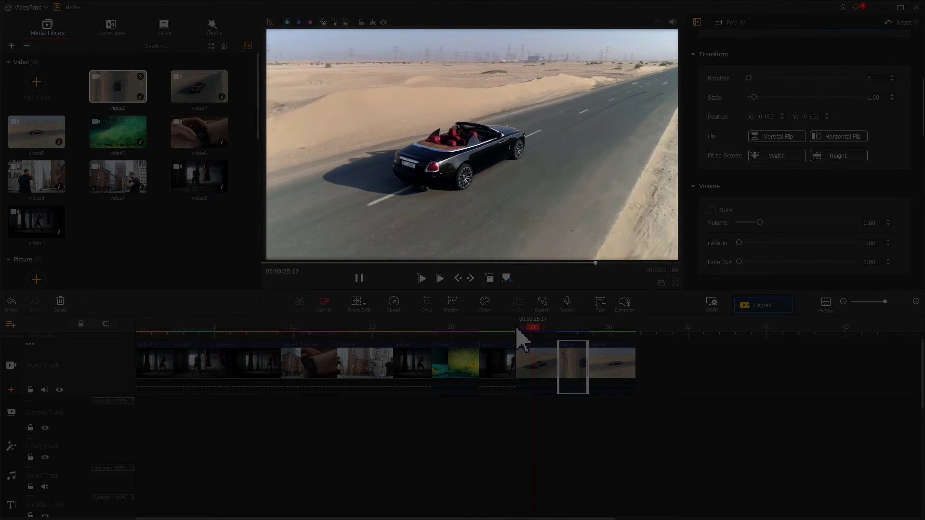